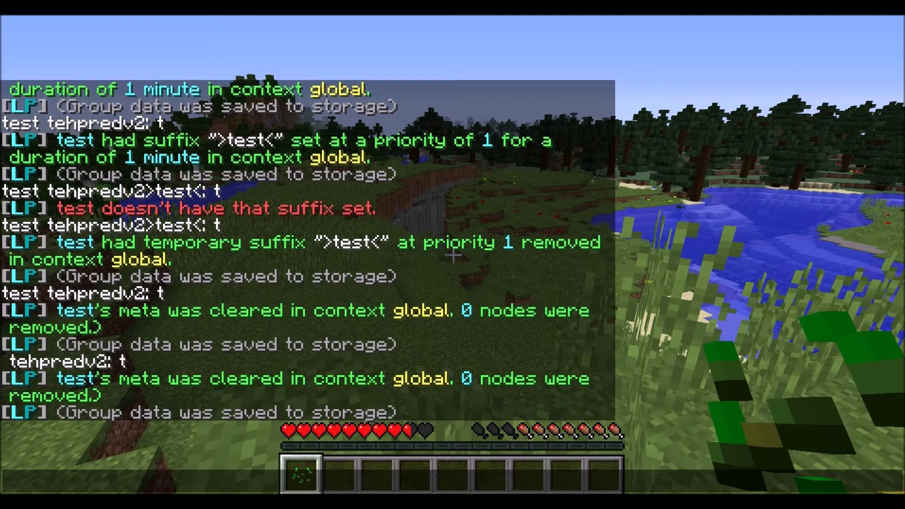
Step: Enter the /lp listtracks command in chat to list existing tracks
text(/lp listtracks)
Step: Confirm with /lp listtracks that the server has no tracks yet, then look around the world
key(Return)
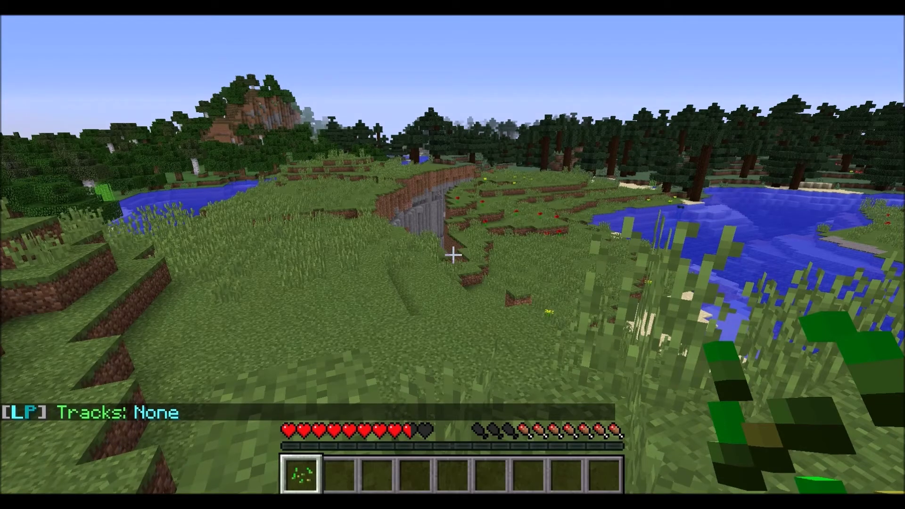
key(w)
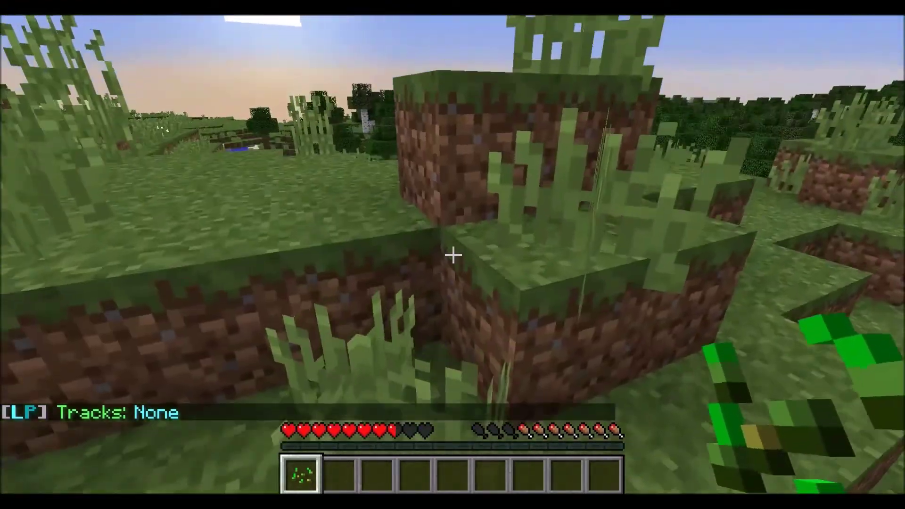
key(space)
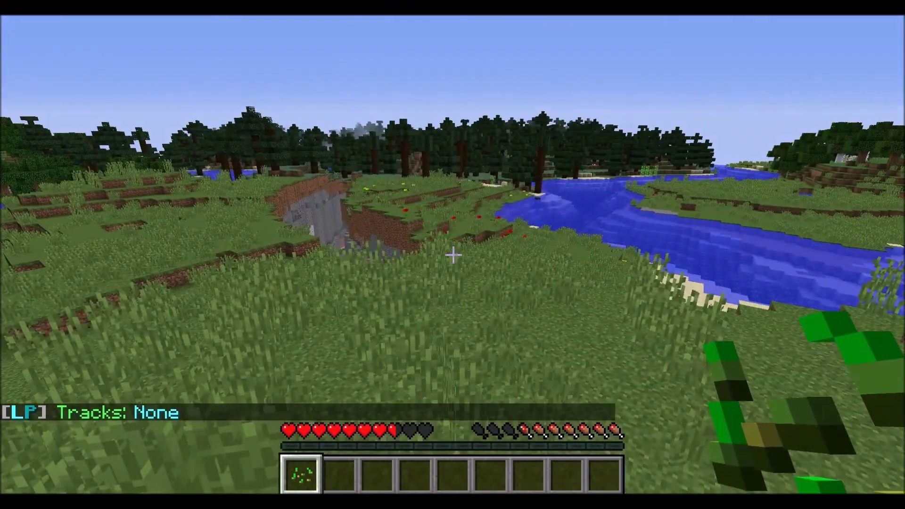
Step: Create the track 'test' with /lp createtrack test and request its info
key(slash)
text(lp)
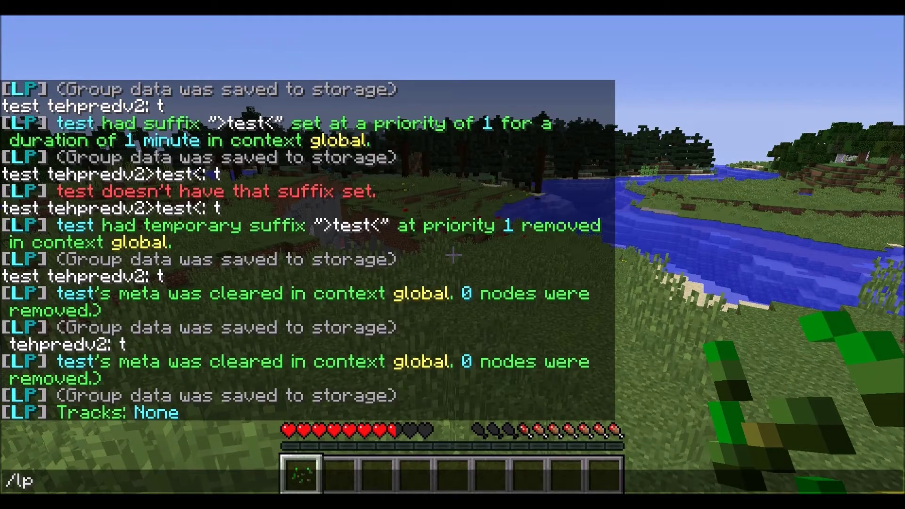
text( createtrack test)
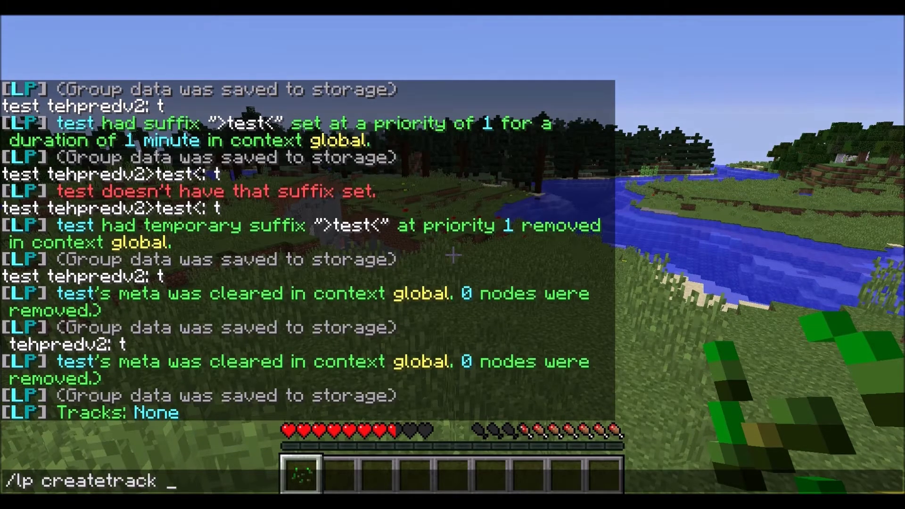
key(Return)
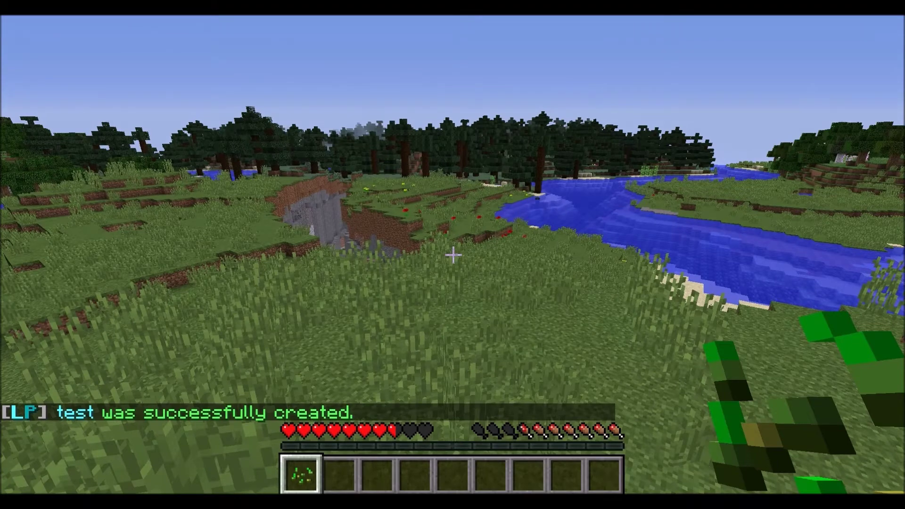
key(t)
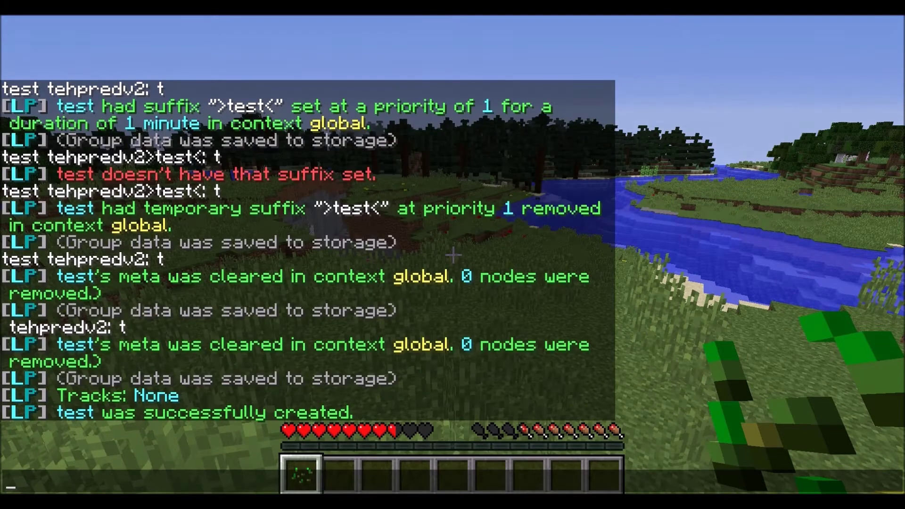
text(/lp track)
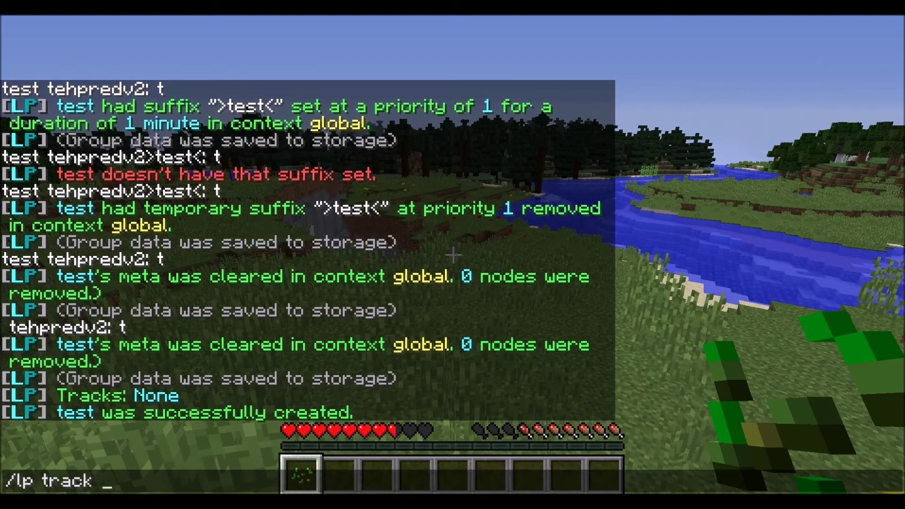
text( test info)
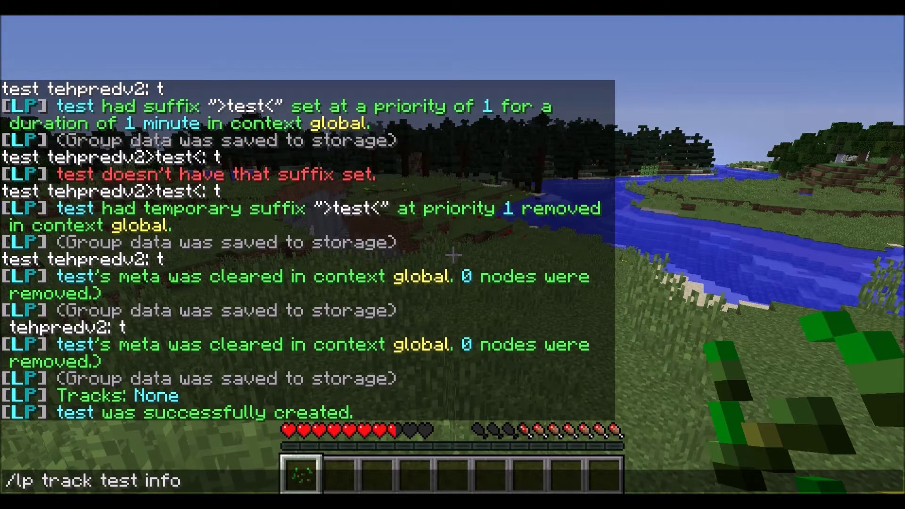
key(Return)
Step: Append groups test and test1 to track test
key(slash)
key(Up)
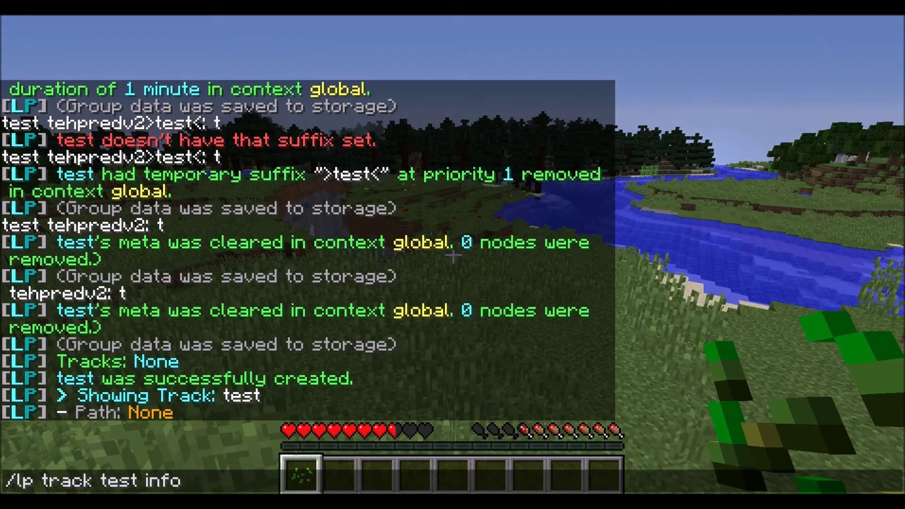
key(BackSpace)
key(BackSpace)
key(BackSpace)
key(BackSpace)
text(append )
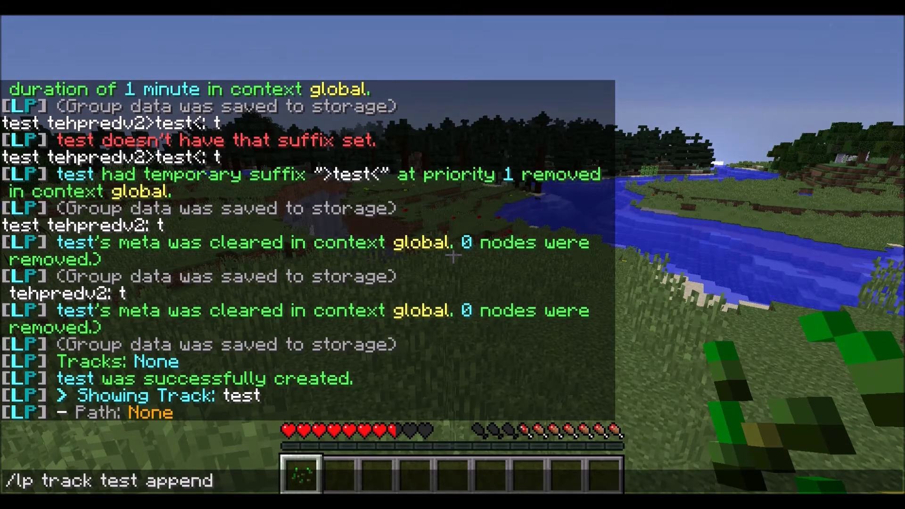
text(test)
key(Return)
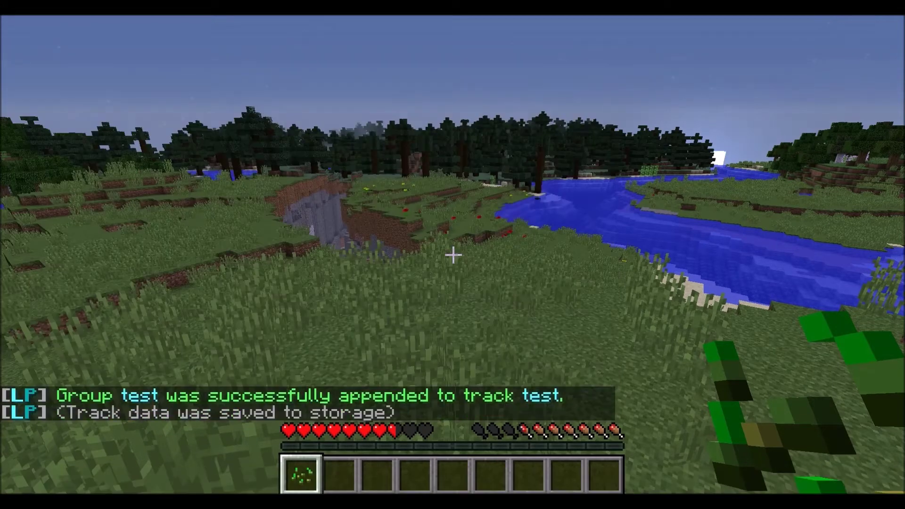
key(t)
key(Up)
text(1)
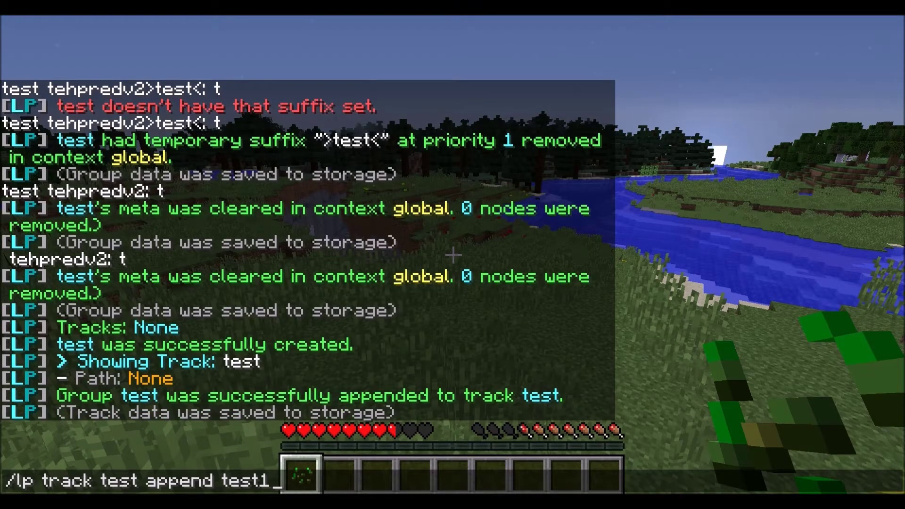
key(Return)
Step: Append test2 to form test → test1 → test2, then start a remove command on the track
key(t)
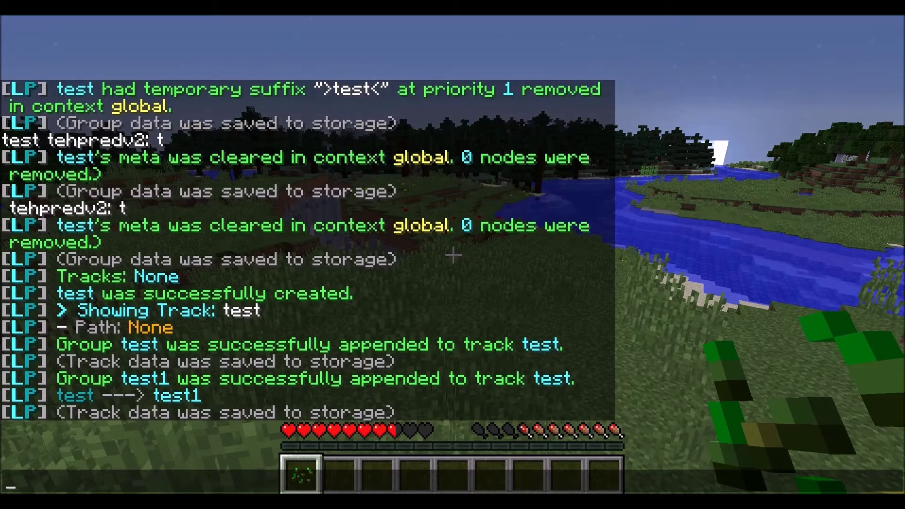
key(Up)
key(BackSpace)
text(2)
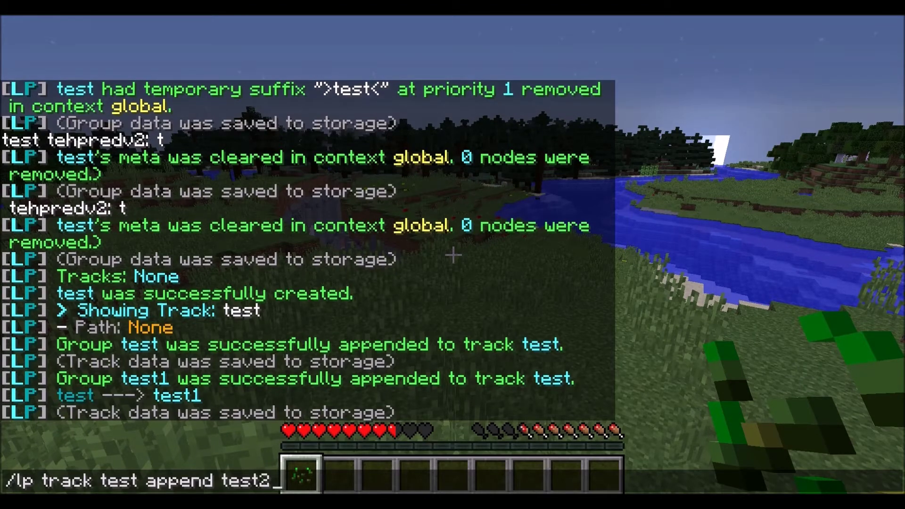
key(Return)
key(t)
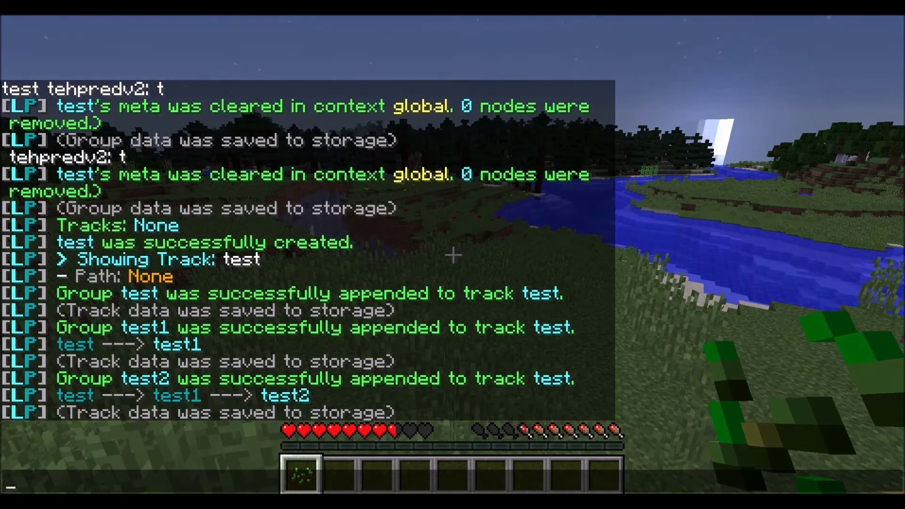
text(/lp track)
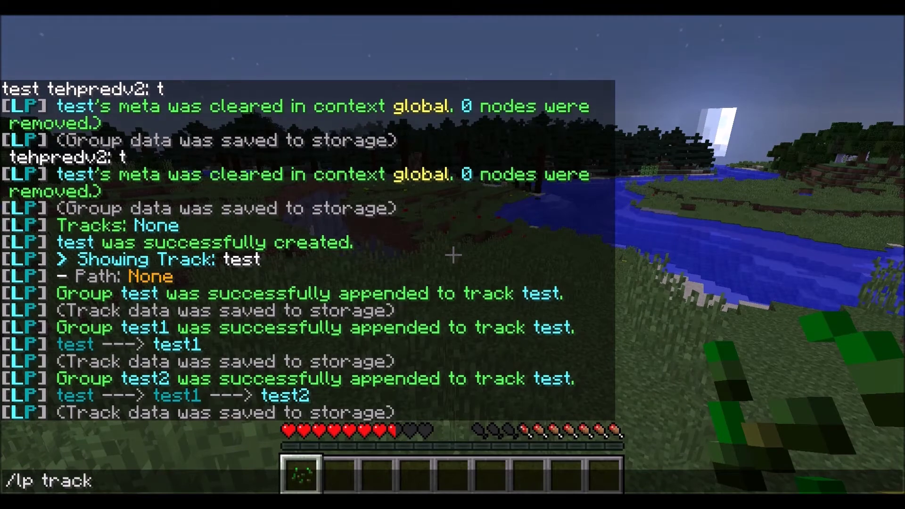
text( test remove test)
Step: Insert test1 back at position 2, correcting the command to /lp track test insert test1 2
key(Escape)
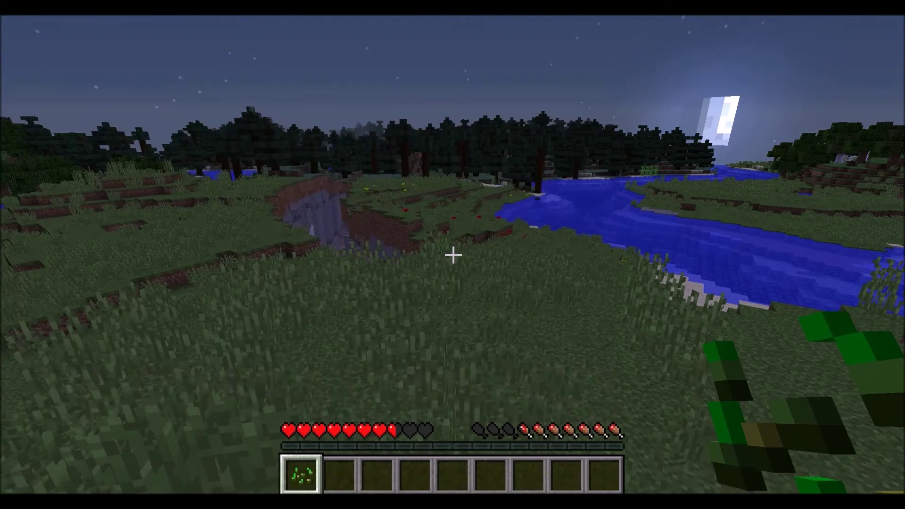
key(slash)
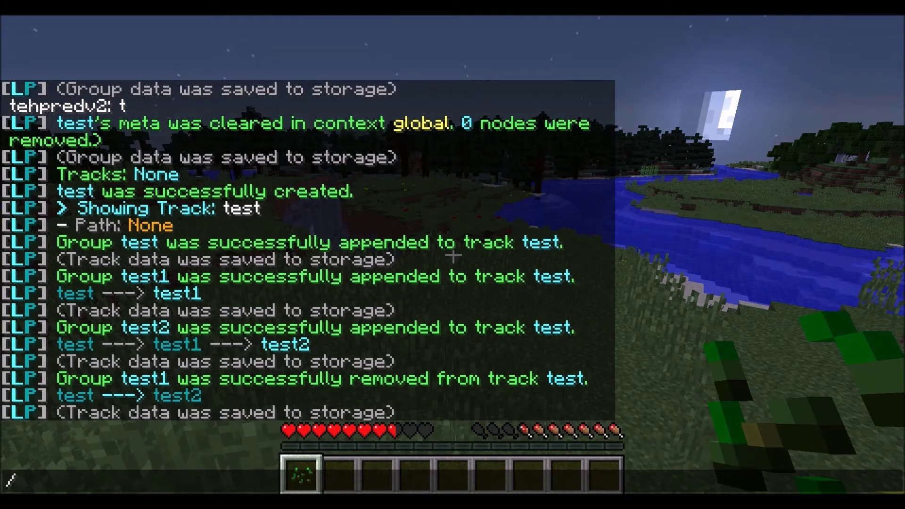
text(lp )
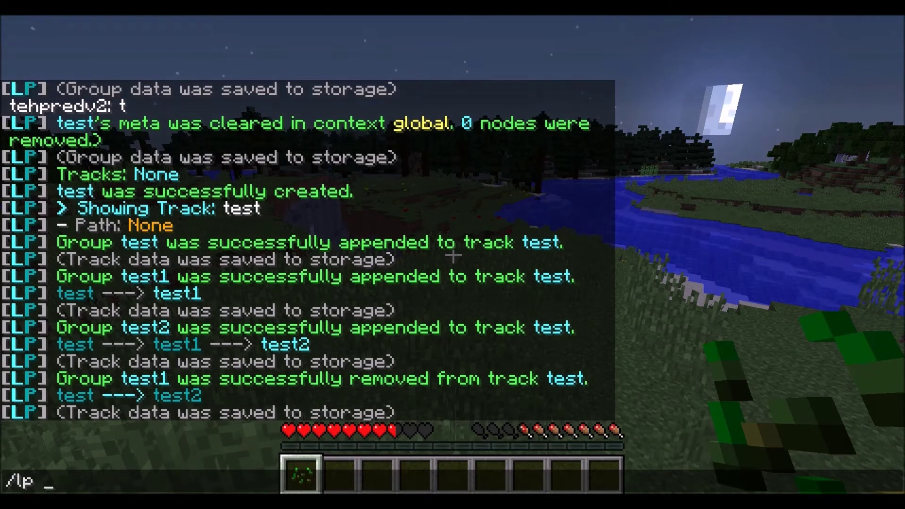
text(track )
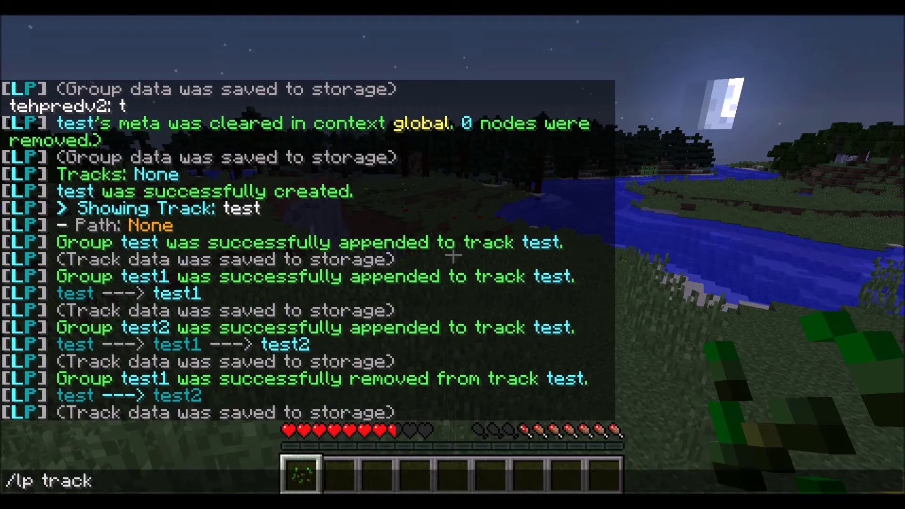
text(insert test1)
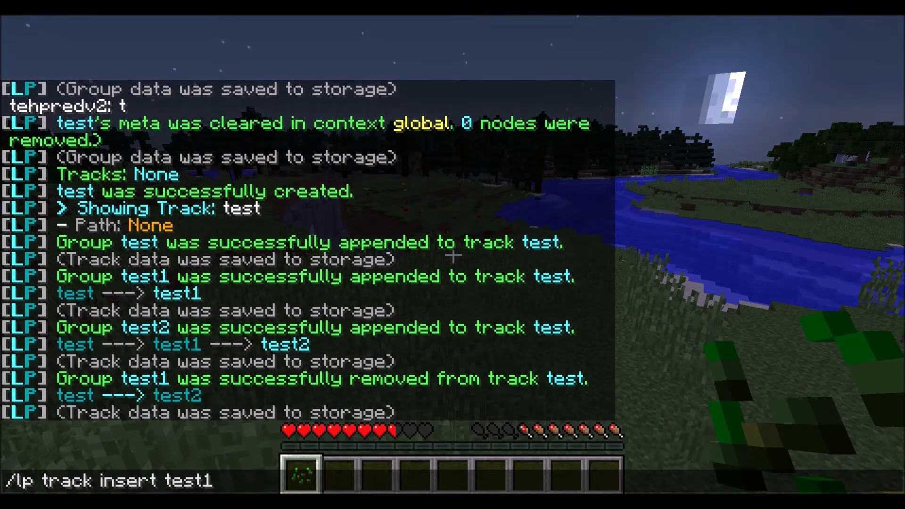
text( 2)
key(Return)
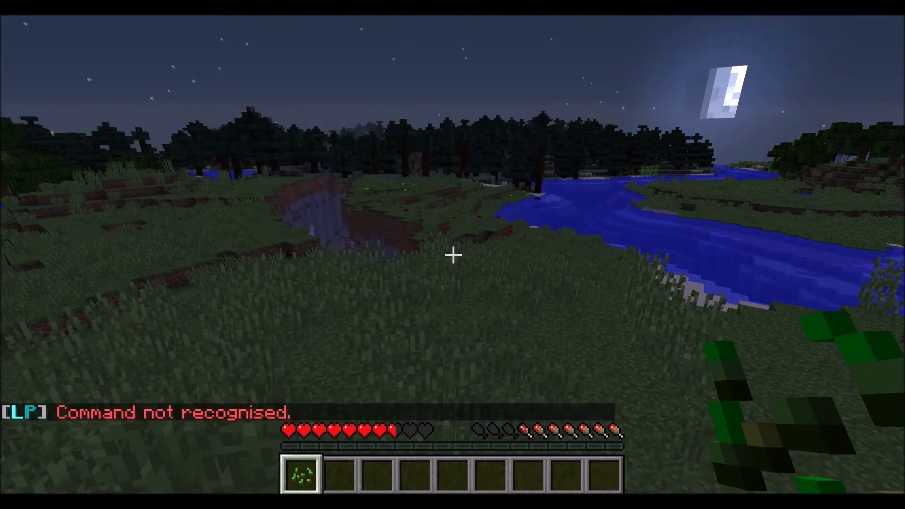
key(t)
key(Up)
key(Left)
key(Left)
key(Left)
key(Left)
key(Left)
key(Left)
key(Left)
key(Left)
key(Left)
key(Left)
key(Left)
key(Left)
key(Left)
key(Left)
text(test)
key(Return)
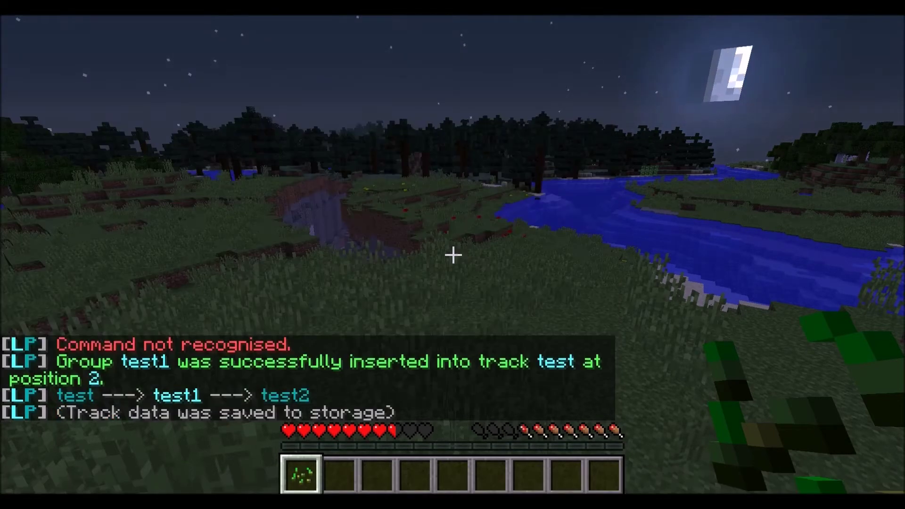
key(t)
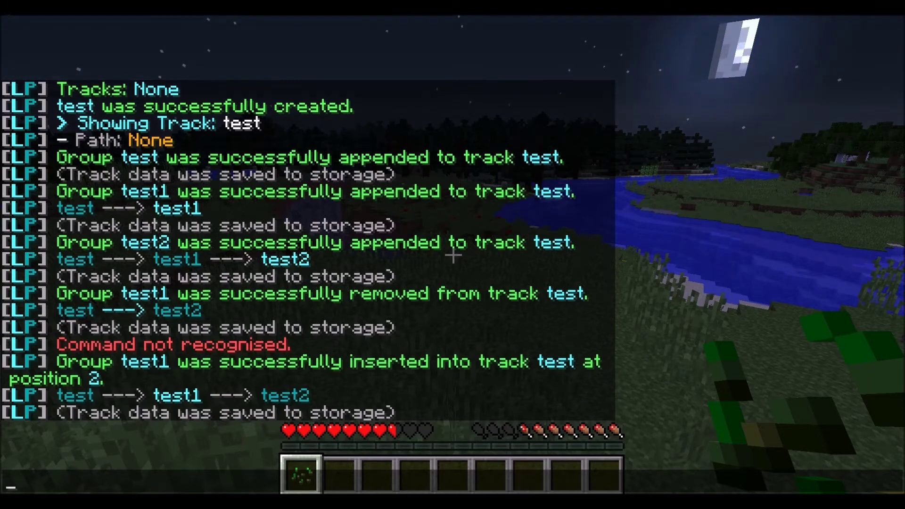
Step: Rename the track with /lp track test rename tester, fixing typos along the way
text(/)
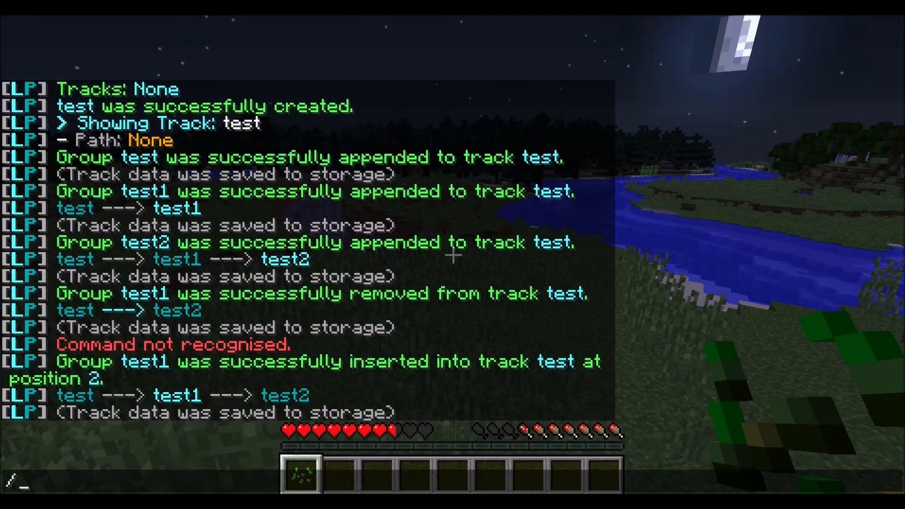
text(lp traclk)
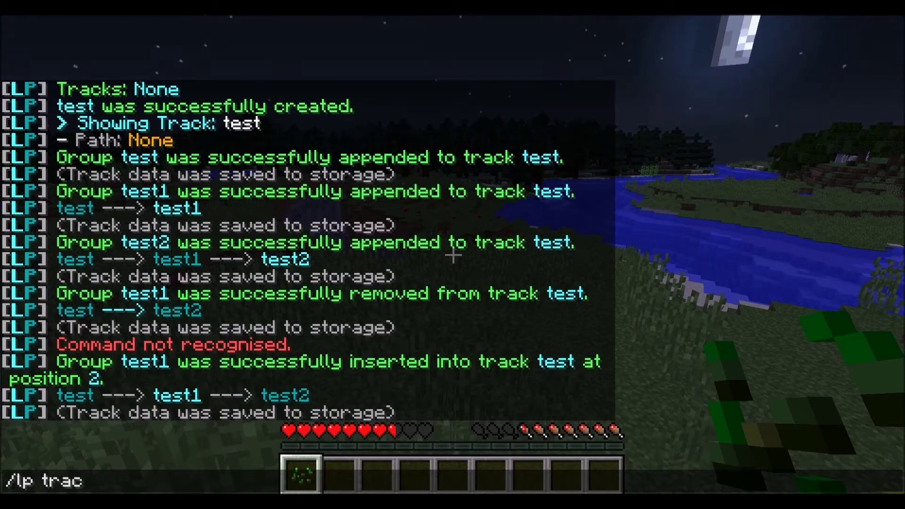
key(BackSpace)
key(BackSpace)
text(k )
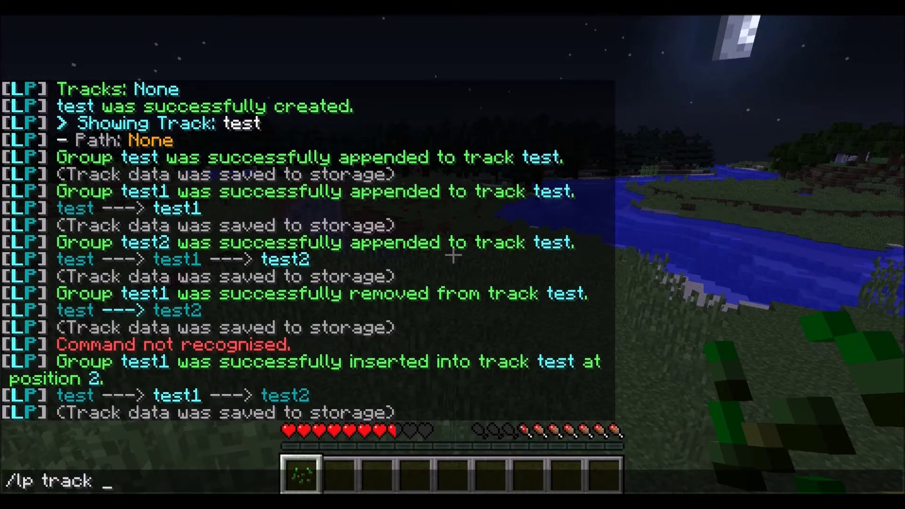
text(test ranme)
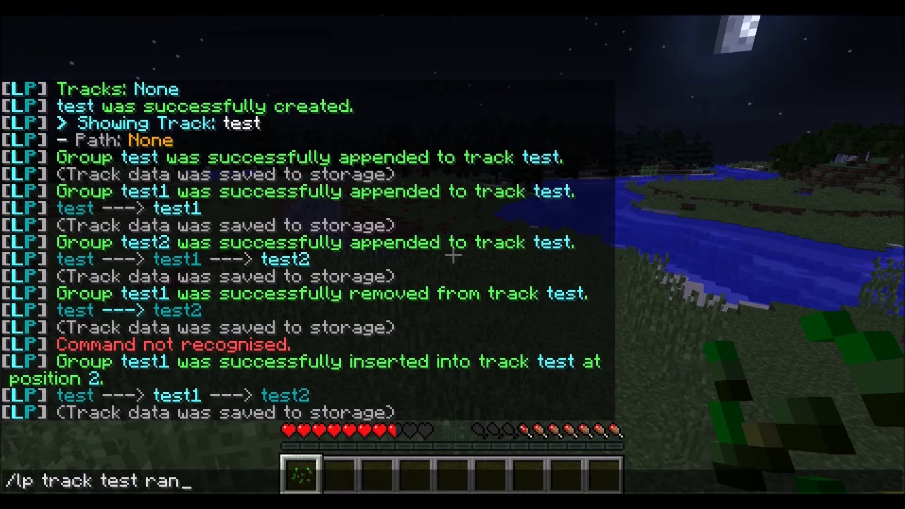
key(BackSpace)
key(BackSpace)
key(BackSpace)
key(BackSpace)
text(enam)
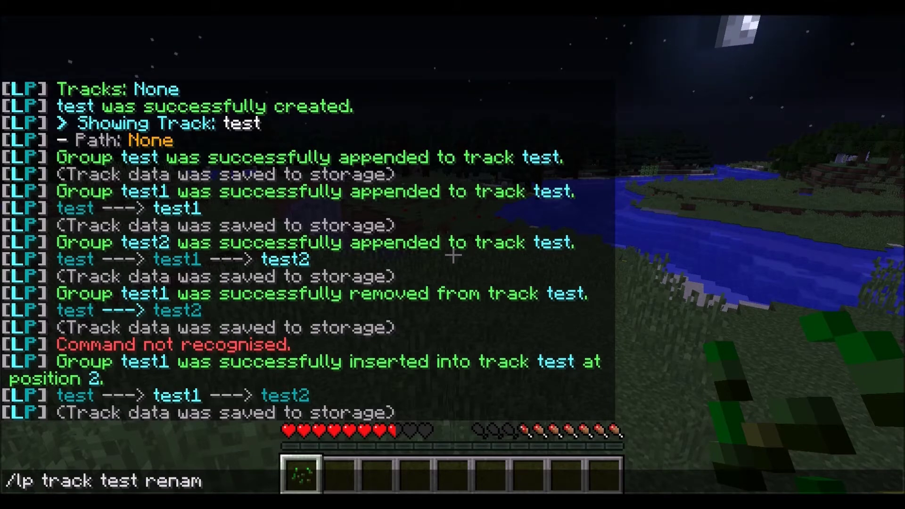
text(e testre)
key(BackSpace)
key(BackSpace)
text(er)
key(Return)
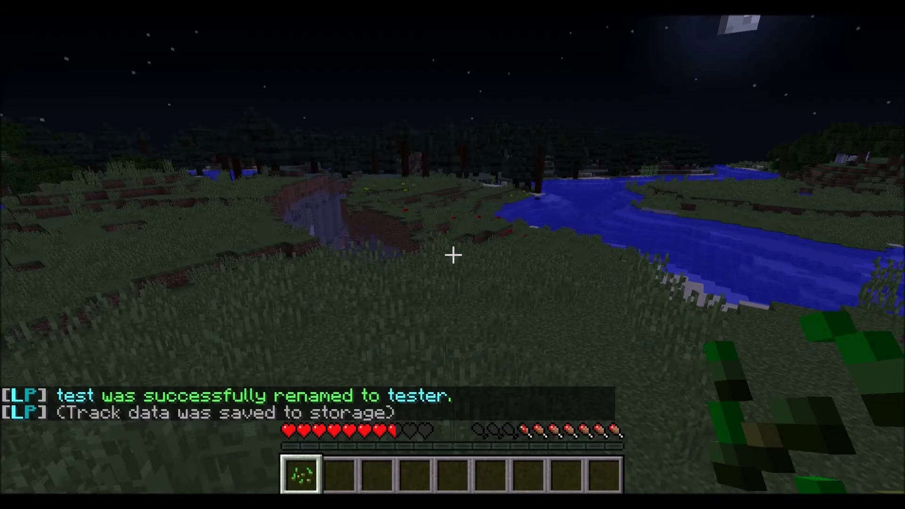
key(t)
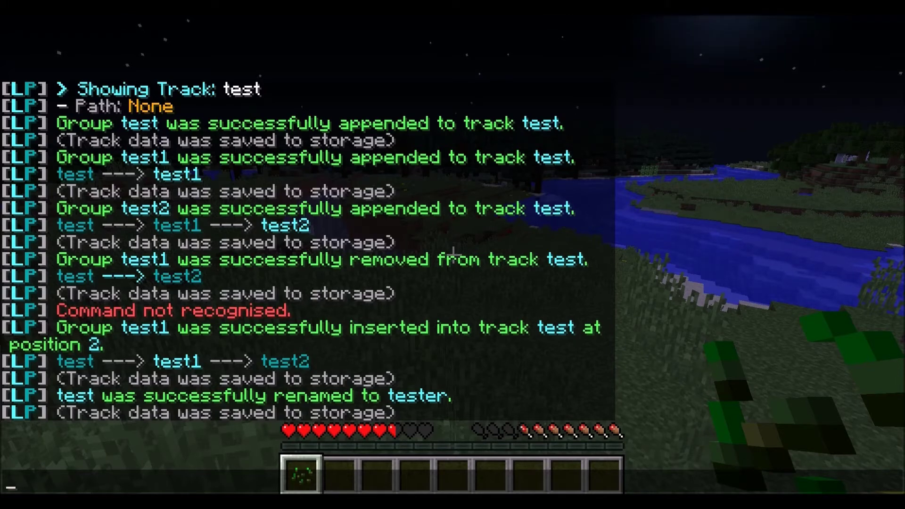
Step: Type /lp track test clear, erase it, and send only a stray 't' message
text(/lp trat)
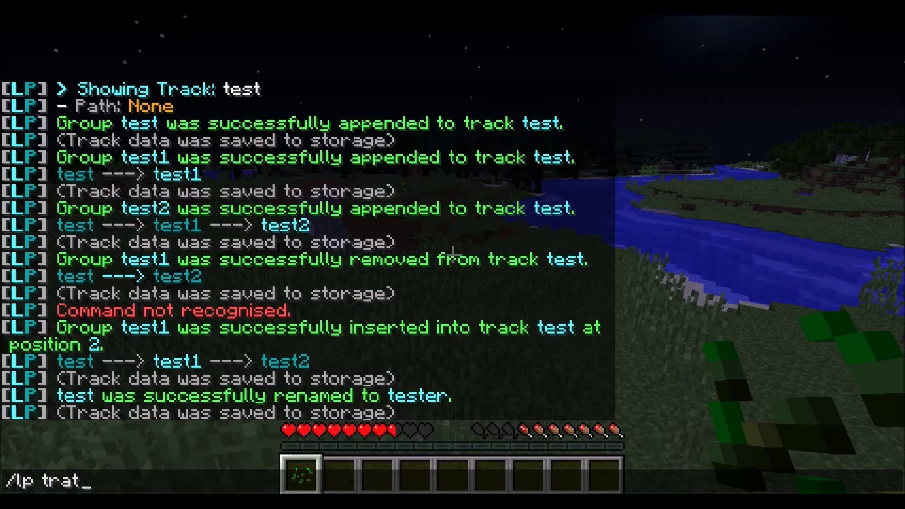
key(BackSpace)
text(ckj)
key(BackSpace)
text(test clear)
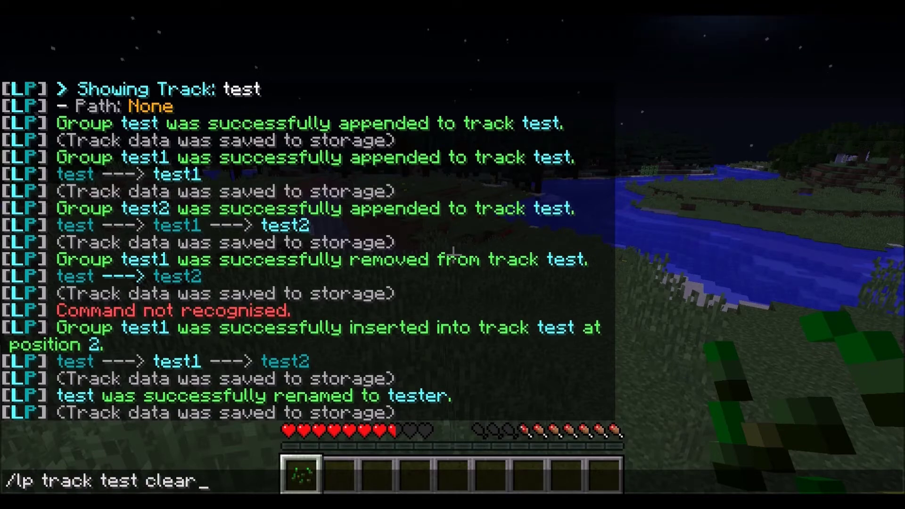
key(BackSpace)
key(BackSpace)
key(BackSpace)
key(BackSpace)
key(BackSpace)
key(BackSpace)
key(BackSpace)
key(BackSpace)
key(BackSpace)
key(BackSpace)
key(BackSpace)
key(BackSpace)
key(BackSpace)
key(BackSpace)
key(BackSpace)
key(BackSpace)
key(BackSpace)
key(BackSpace)
key(BackSpace)
key(BackSpace)
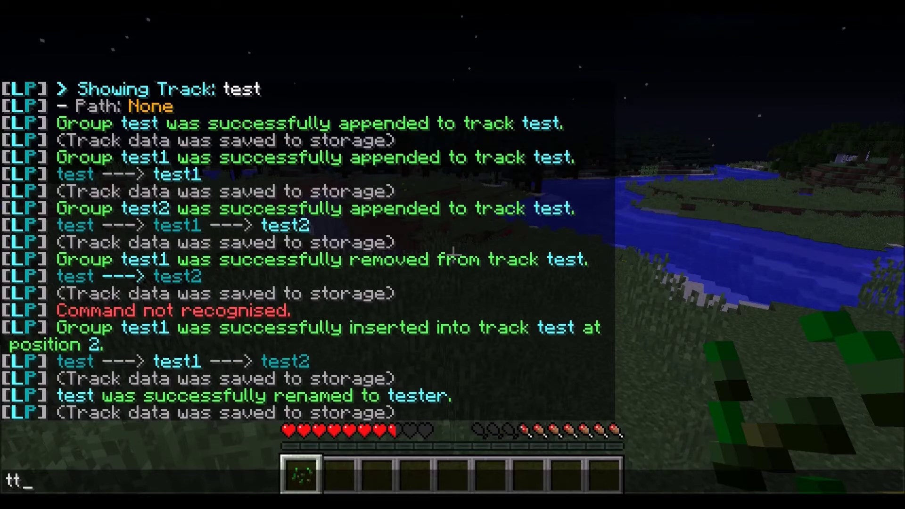
key(BackSpace)
key(Return)
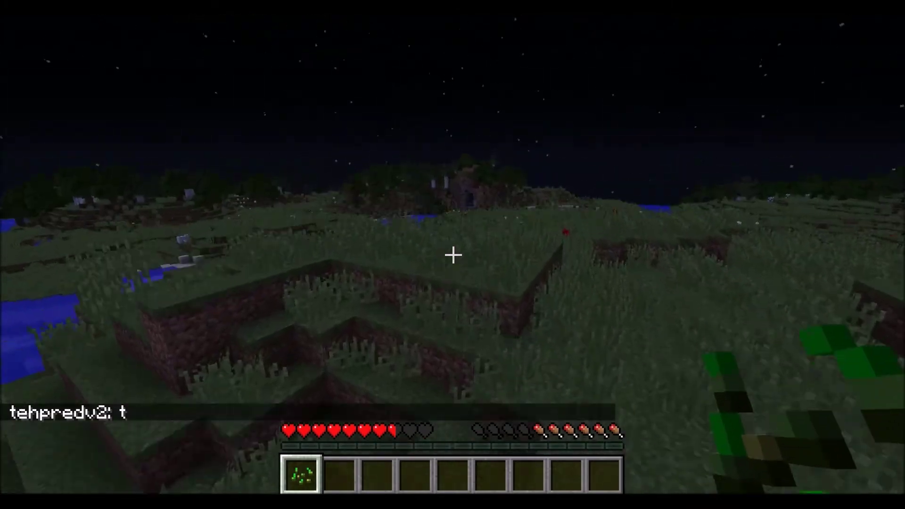
key(t)
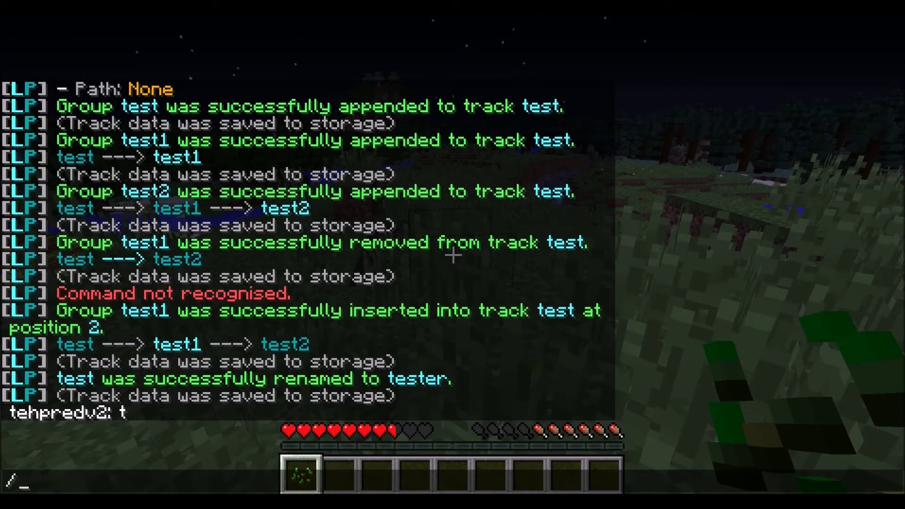
Step: Promote the player along track tester from test to test1, sending the command twice
text(p user tehpredv2)
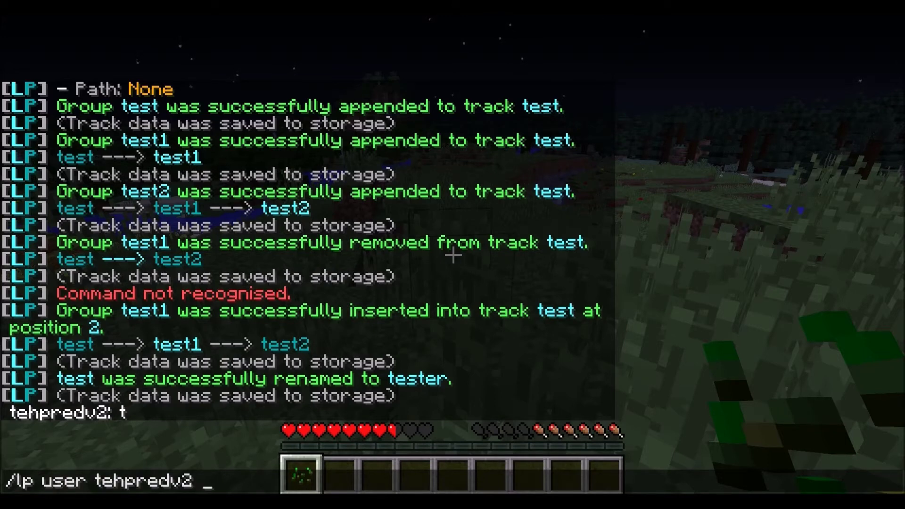
text( promote test)
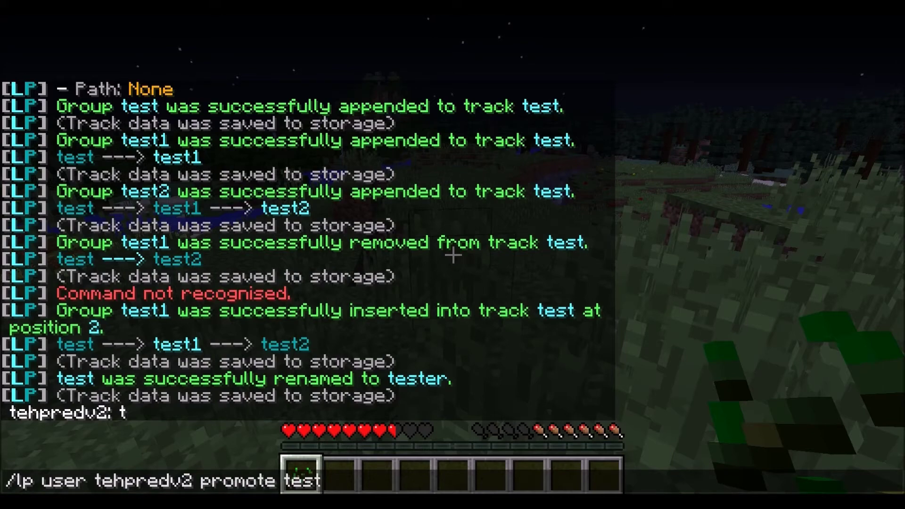
text(er)
key(Return)
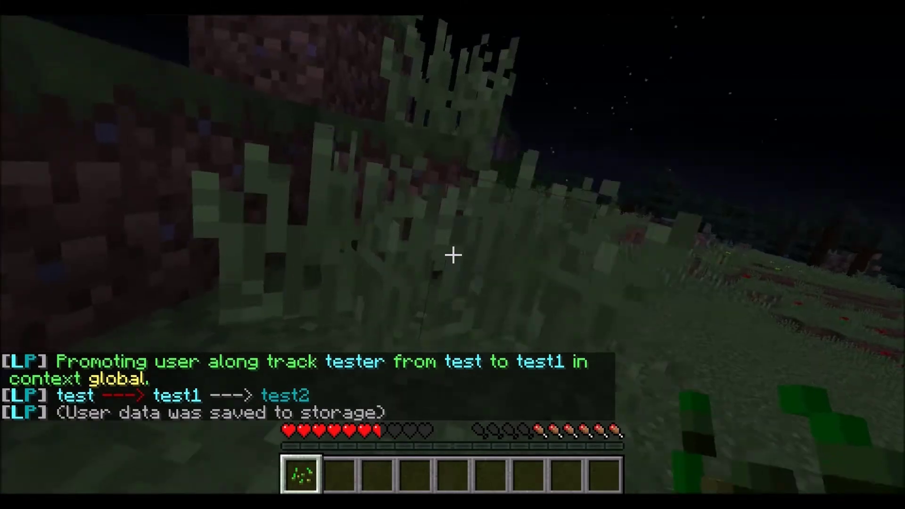
key(t)
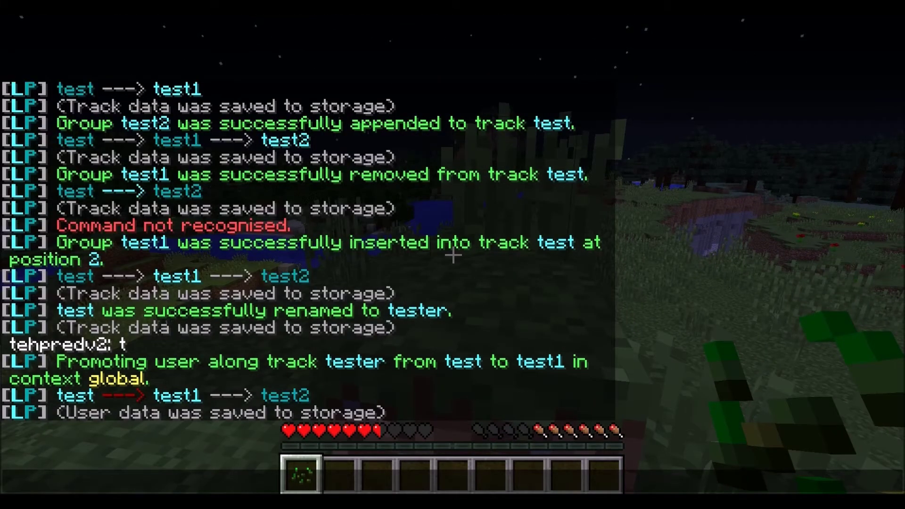
key(Up)
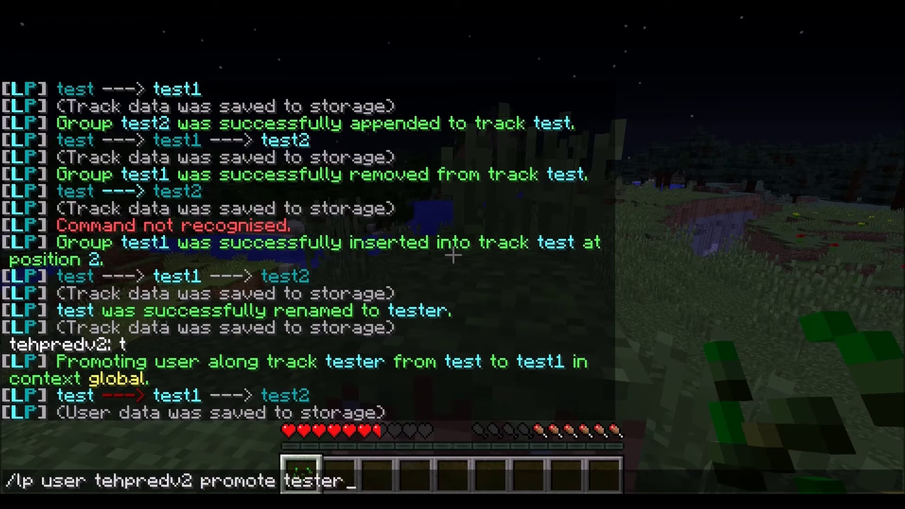
key(Return)
Step: Browse chat history and send the earlier one-letter 't' message
key(t)
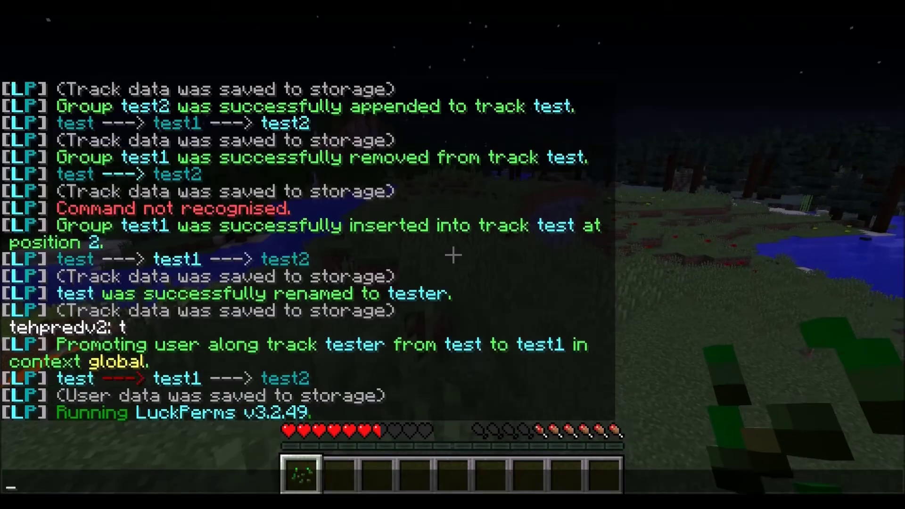
key(Up)
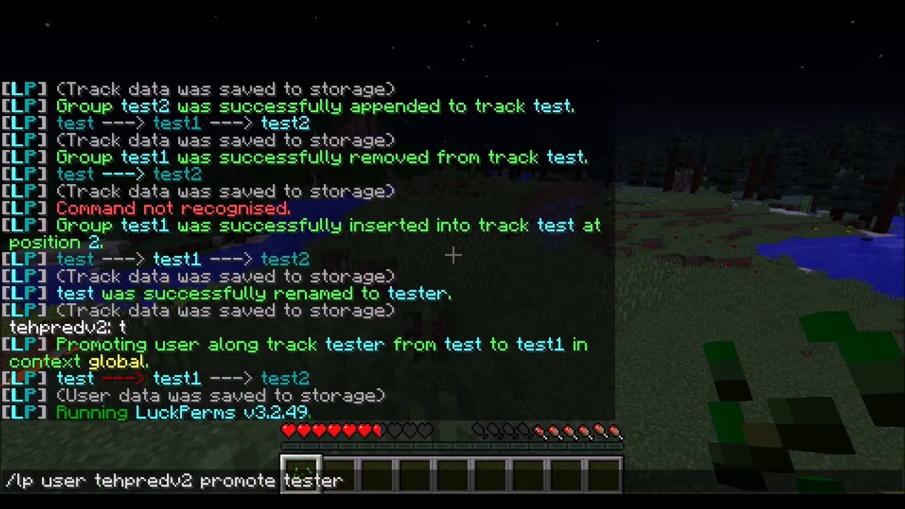
key(Escape)
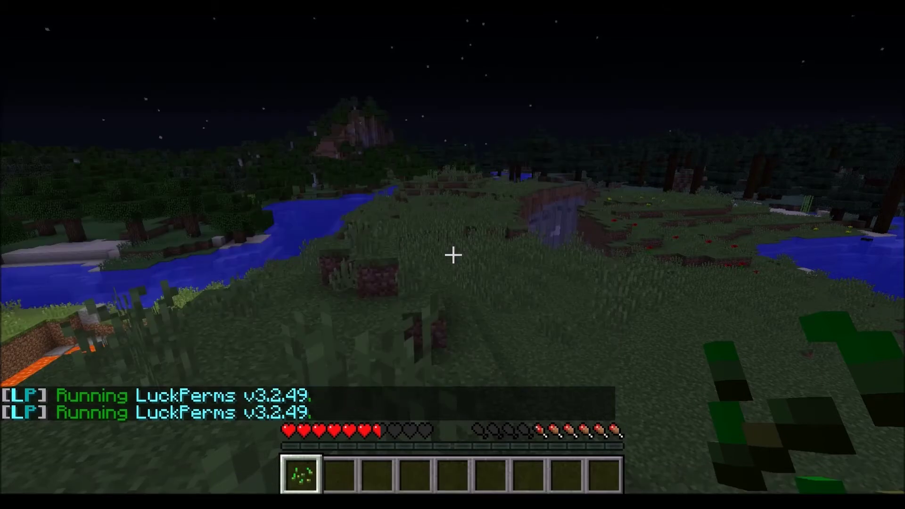
key(t)
key(Up)
key(Down)
key(Up)
key(Down)
key(Return)
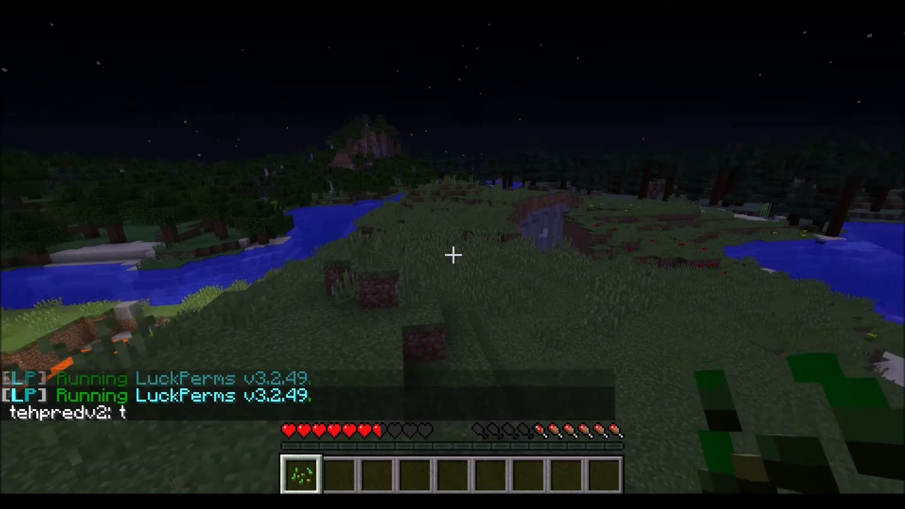
key(t)
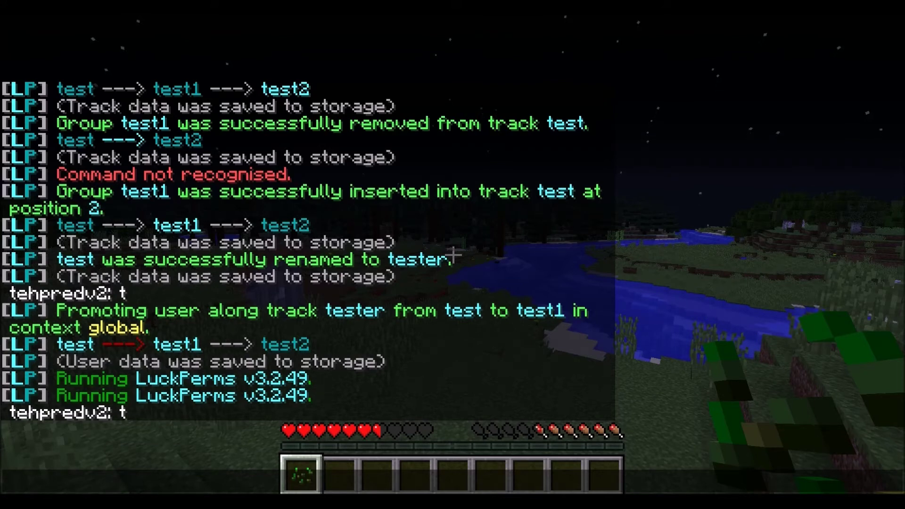
Step: Send /lp user <player> demote t and a lone '/', then recall the demote command
text(t)
key(BackSpace)
text(/lp user teh)
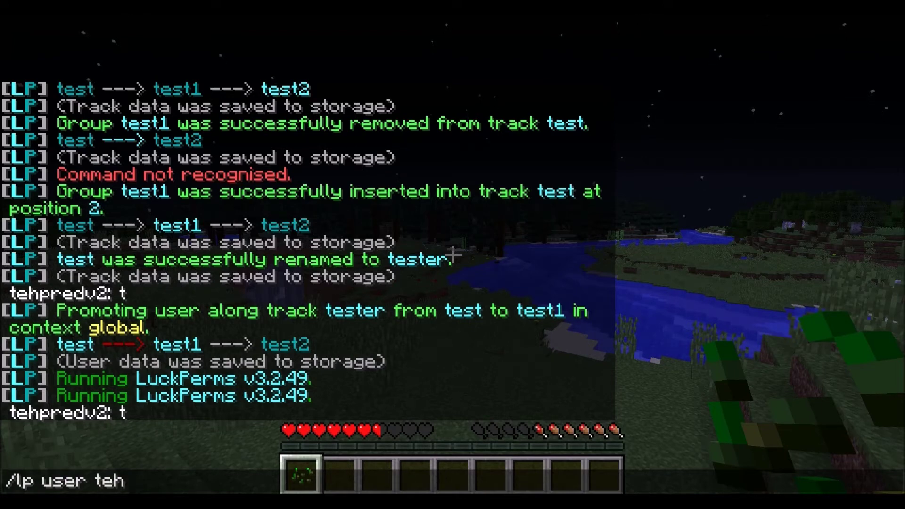
text(predv2)
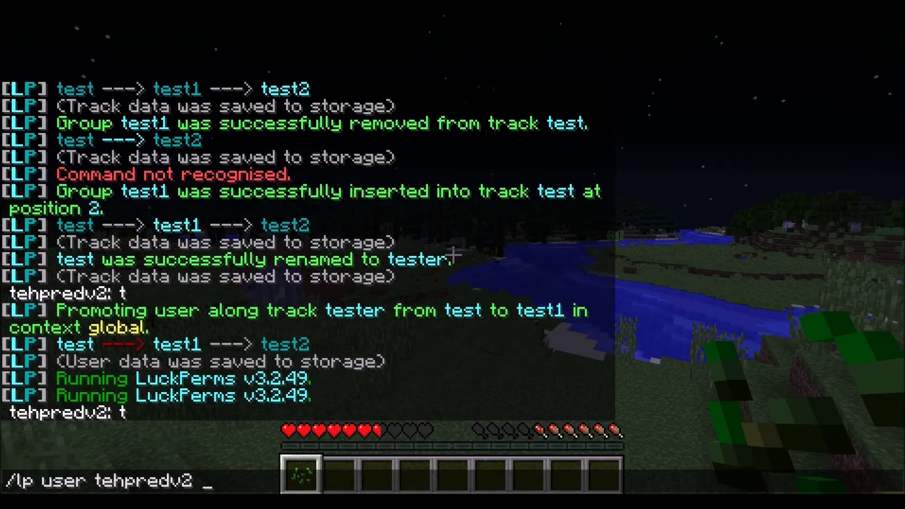
text( demote t)
key(Return)
key(slash)
key(Return)
text(t/)
key(Up)
key(Up)
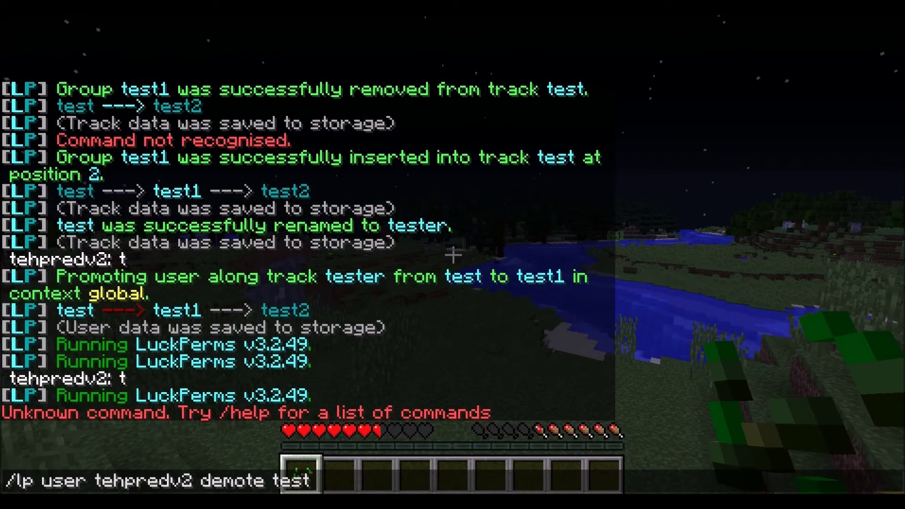